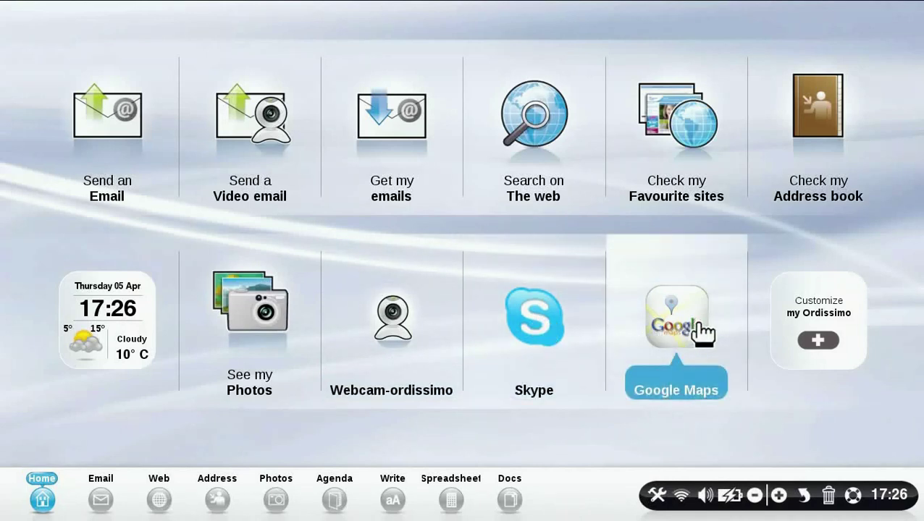
Read the family news email with its text enlarged four steps, then open the Facebook notification
click(103, 506)
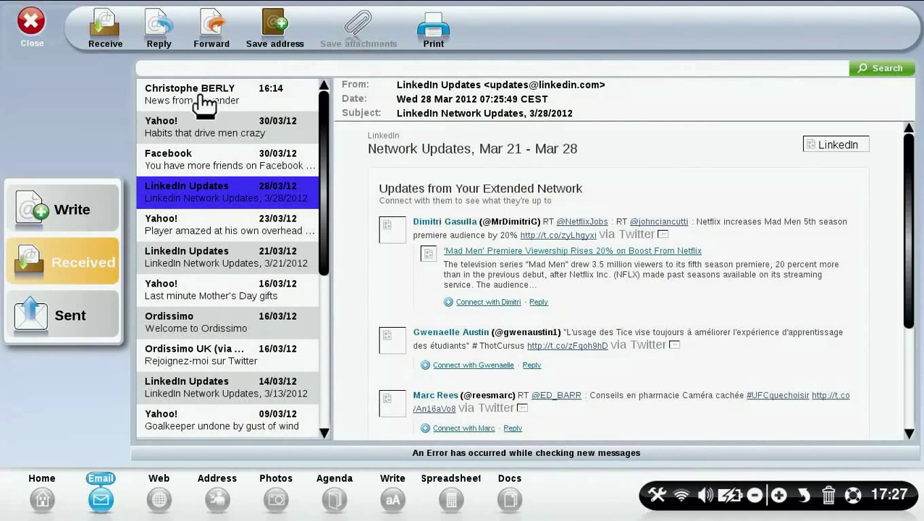
click(204, 106)
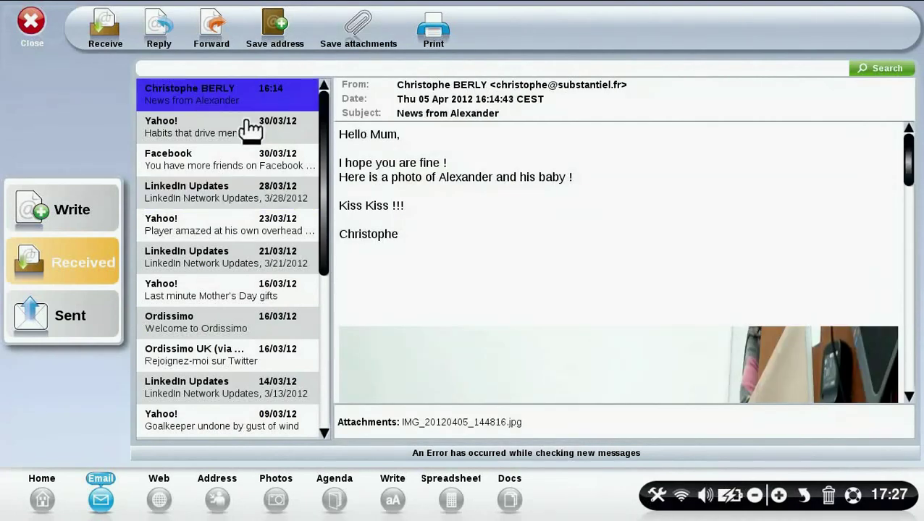
click(779, 497)
click(779, 496)
click(779, 497)
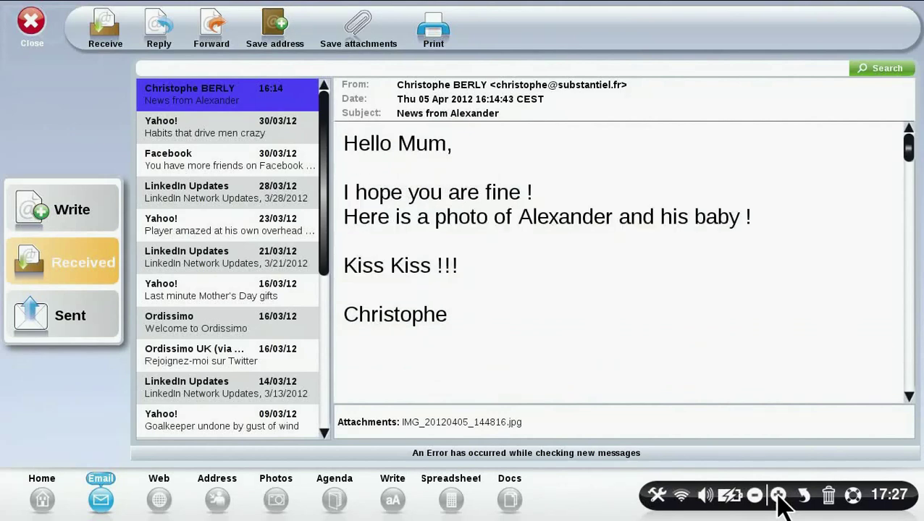
click(779, 496)
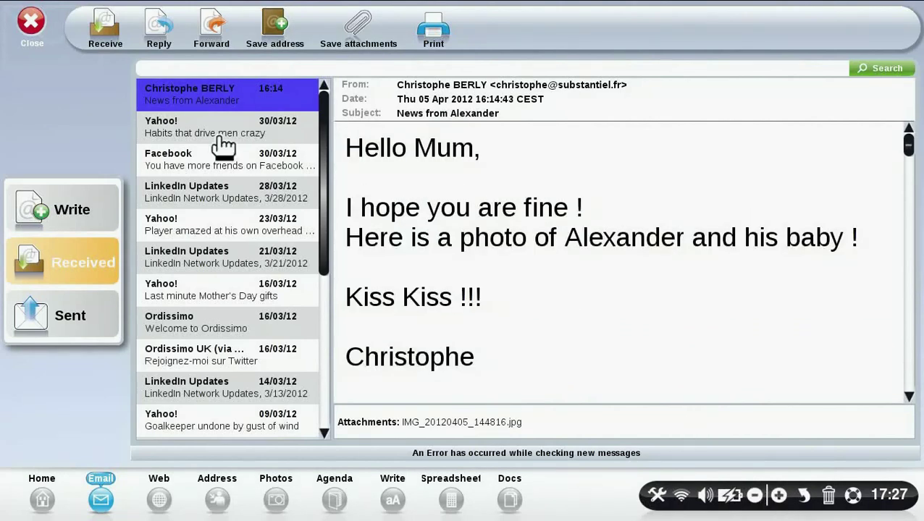
click(159, 135)
click(177, 175)
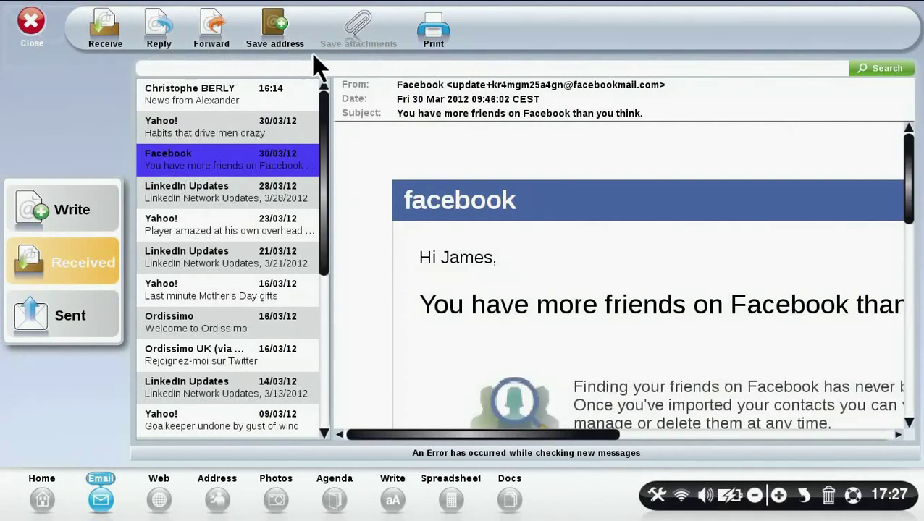
Write a new email to a contact from the list, subject 'hello', body 'Kisses Dad!!!'
click(75, 209)
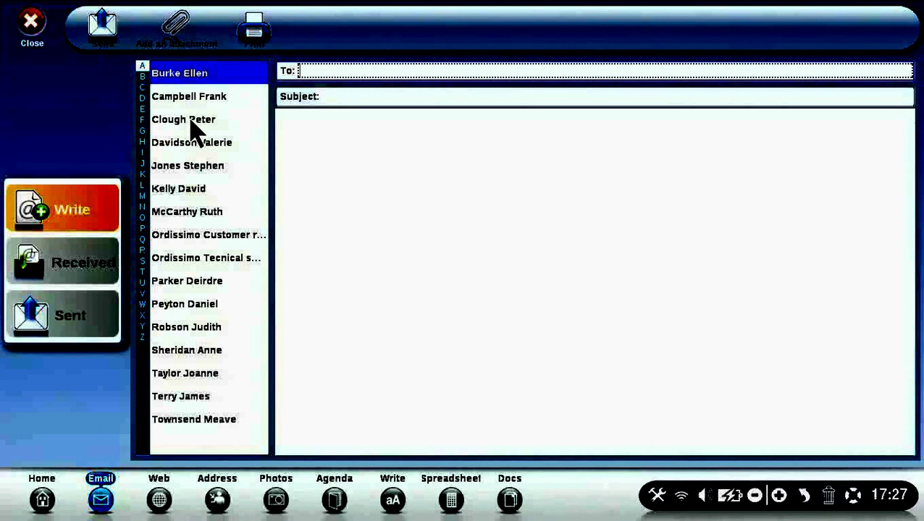
click(194, 121)
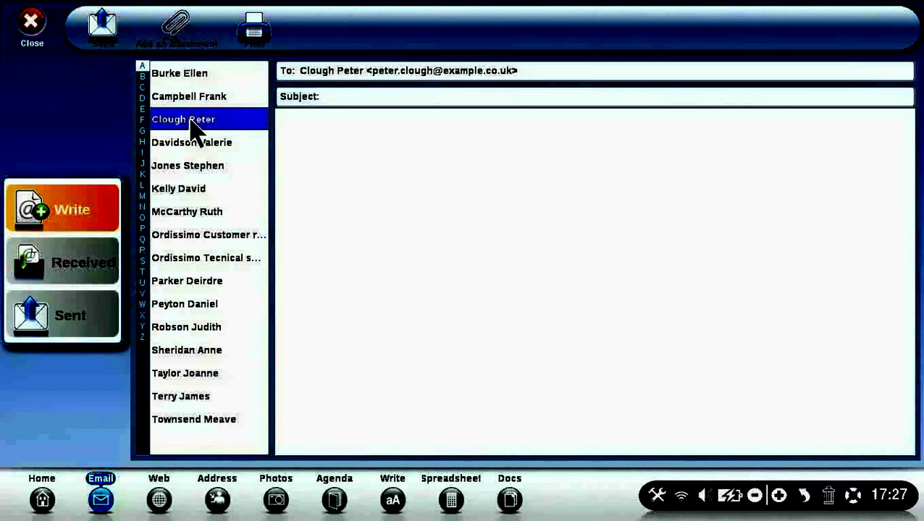
click(348, 120)
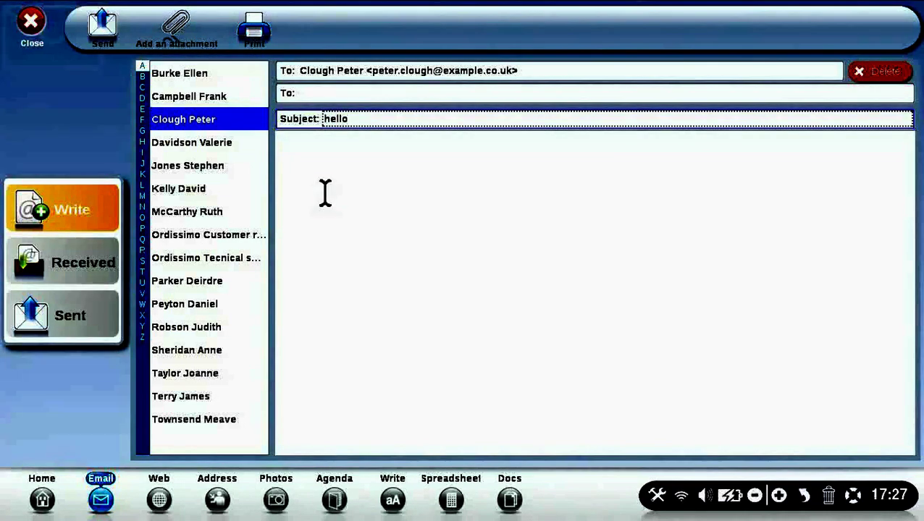
click(331, 191)
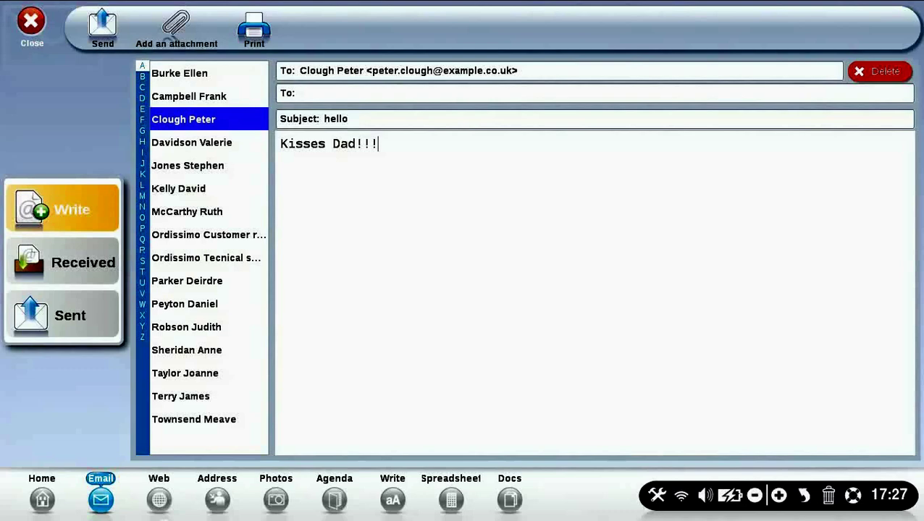
Open the web browser and search Google for 'times'
click(161, 503)
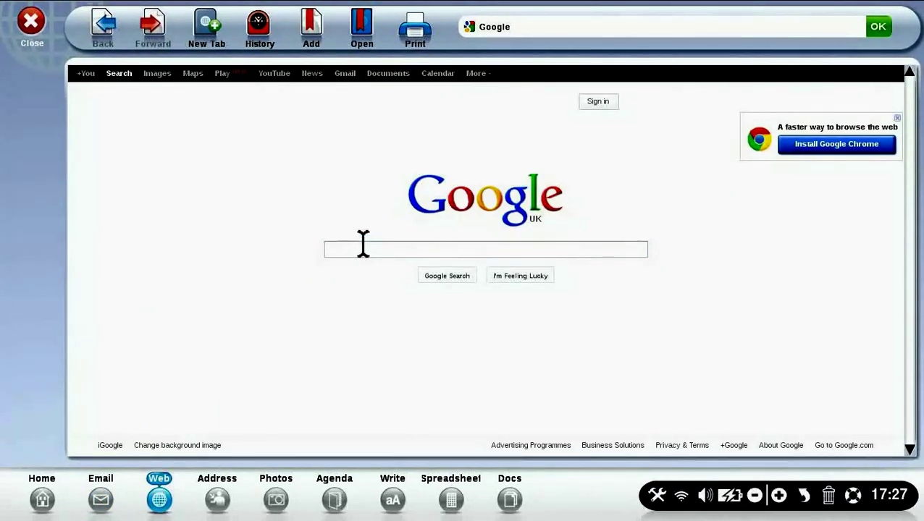
click(362, 249)
text(times)
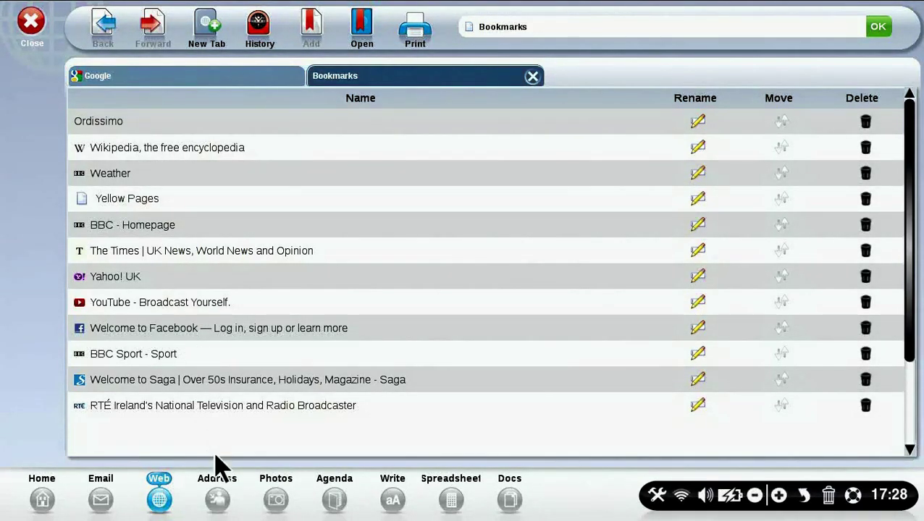
Show the first address-book contact's card with text enlarged two steps, then go to Photos
click(219, 503)
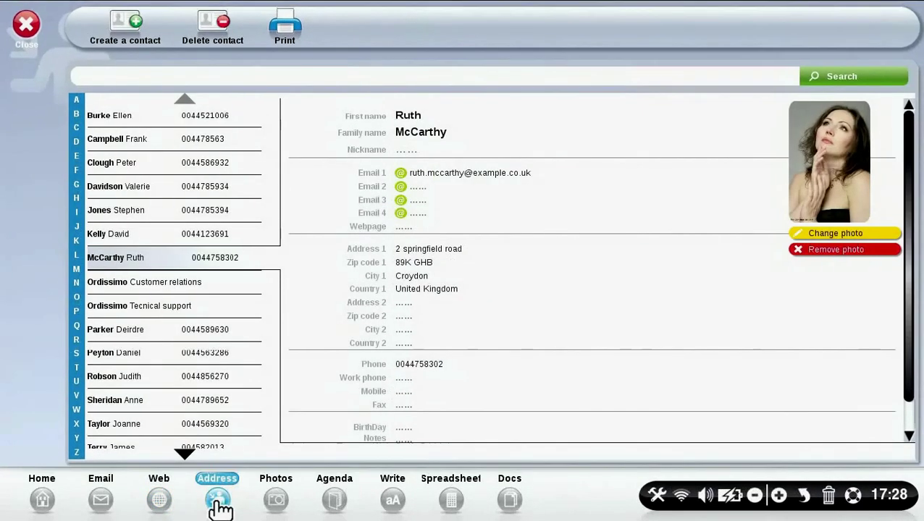
click(138, 116)
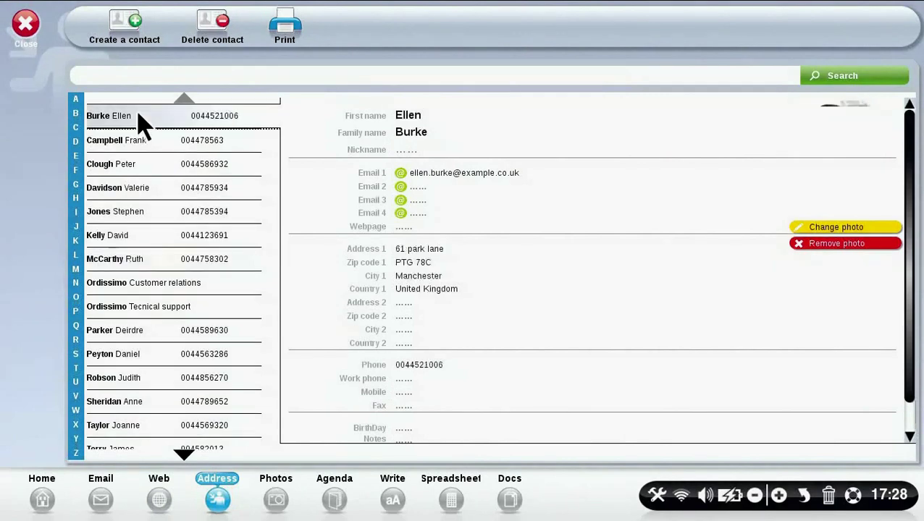
click(779, 497)
click(780, 497)
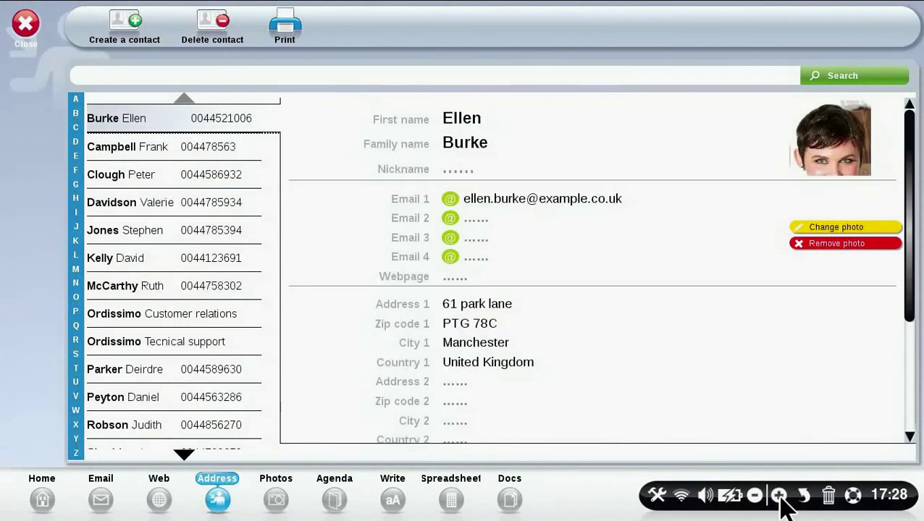
click(278, 501)
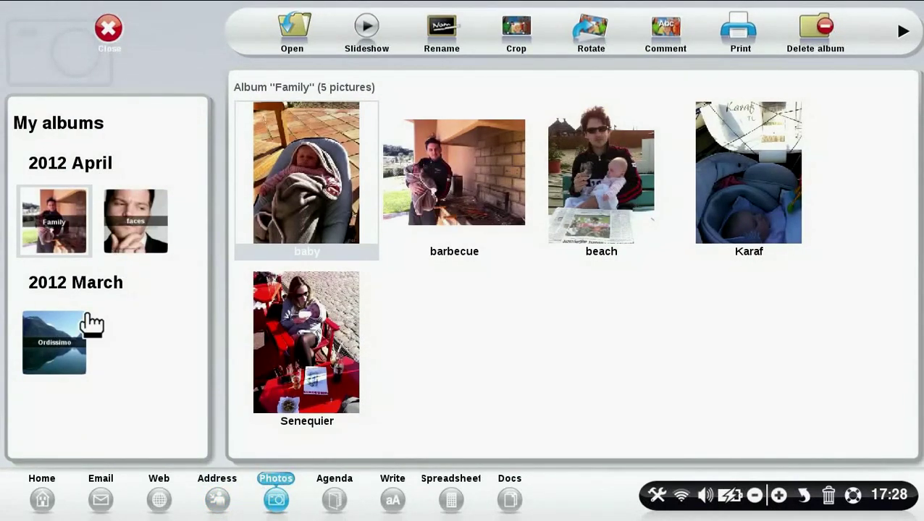
Browse the Ordissimo album, return to Family and open the barbecue photo full-size
click(66, 341)
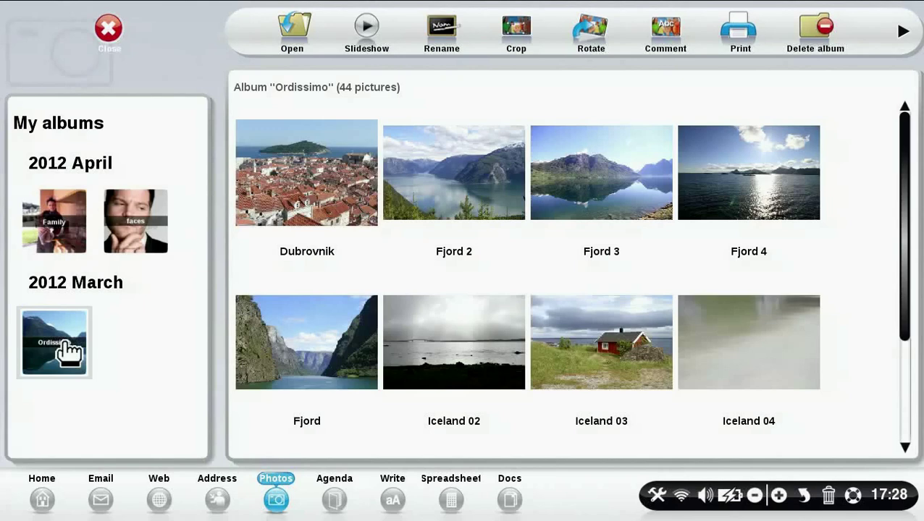
click(66, 239)
click(479, 193)
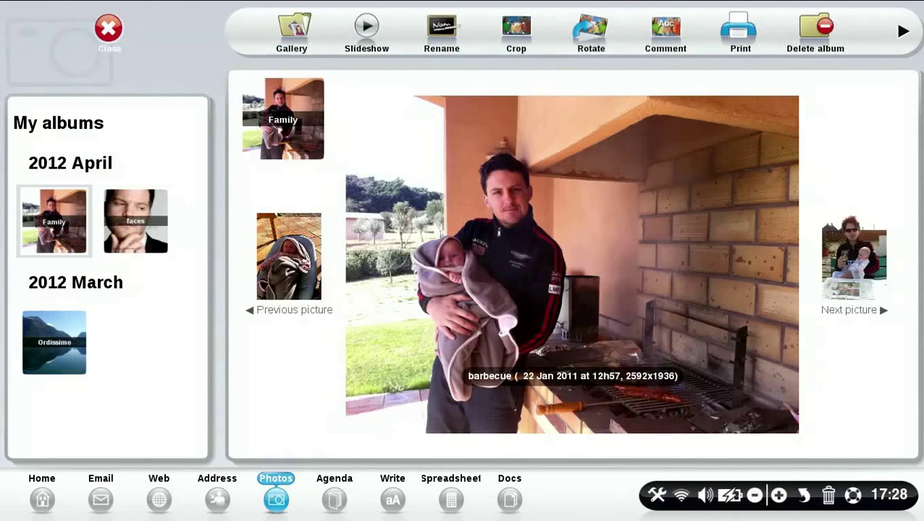
Make a black-and-white, face-cropped barbecue photo, then open the 10 April 15:00 call in Agenda
click(907, 33)
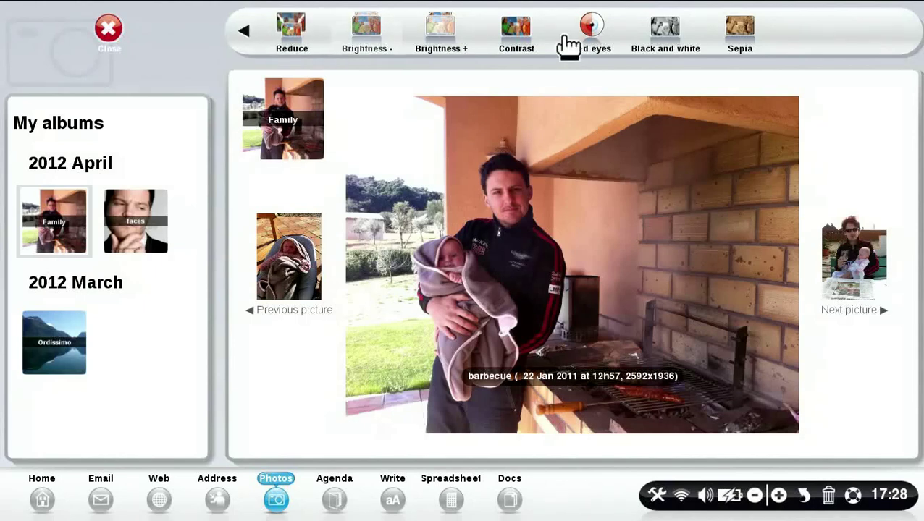
click(678, 44)
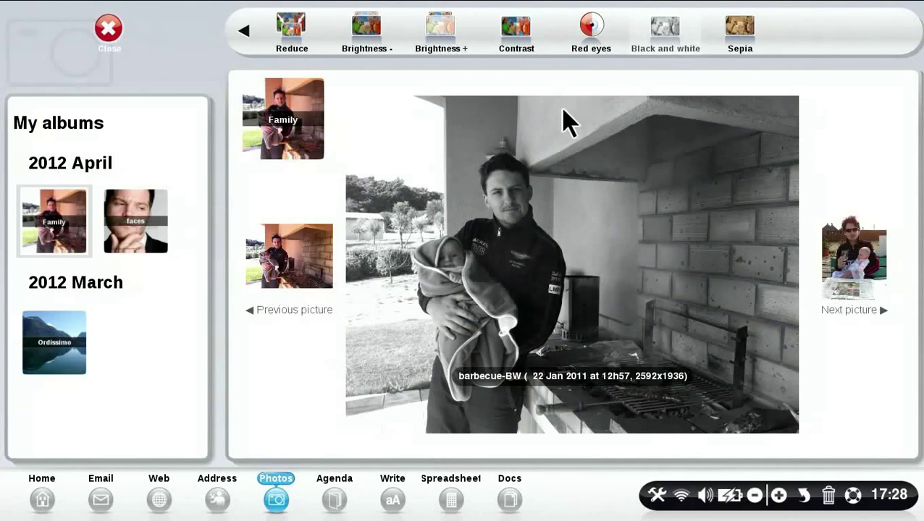
click(253, 32)
click(540, 40)
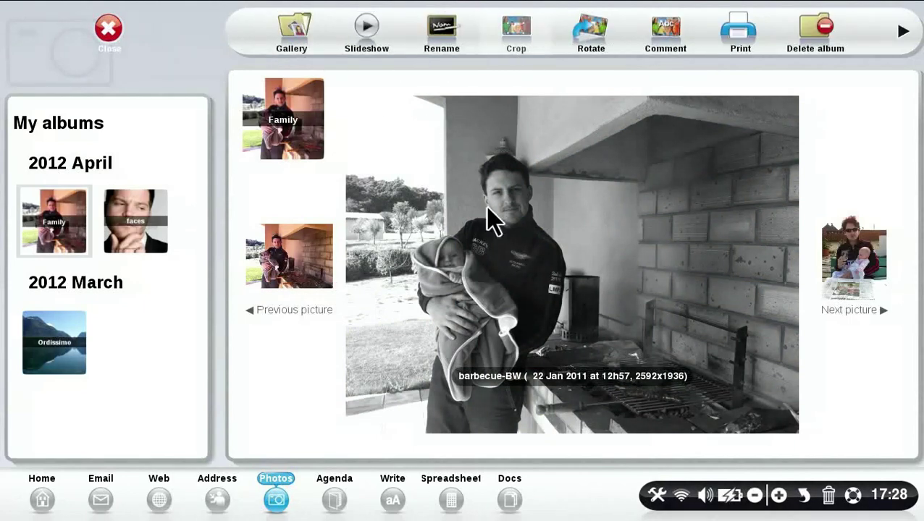
mouse_move(451, 143)
mouse_down()
mouse_move(542, 245)
mouse_move(579, 323)
mouse_move(568, 257)
mouse_up()
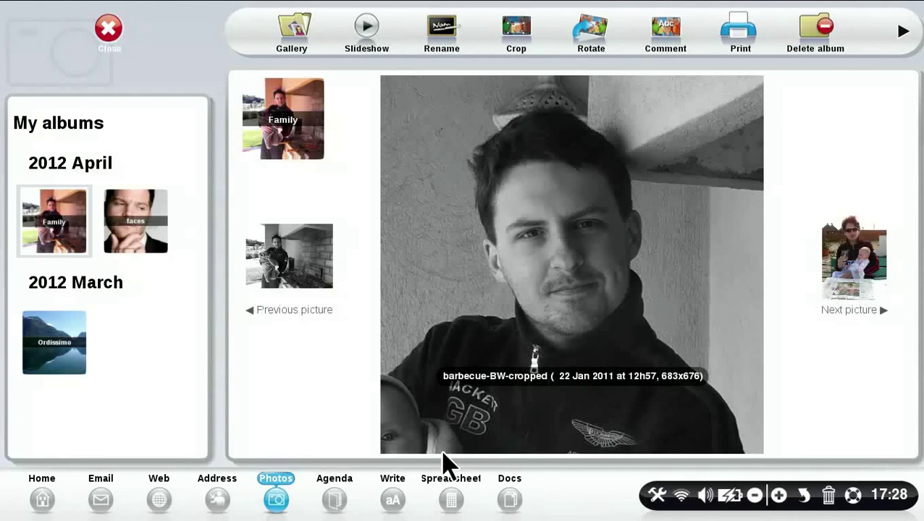
click(338, 499)
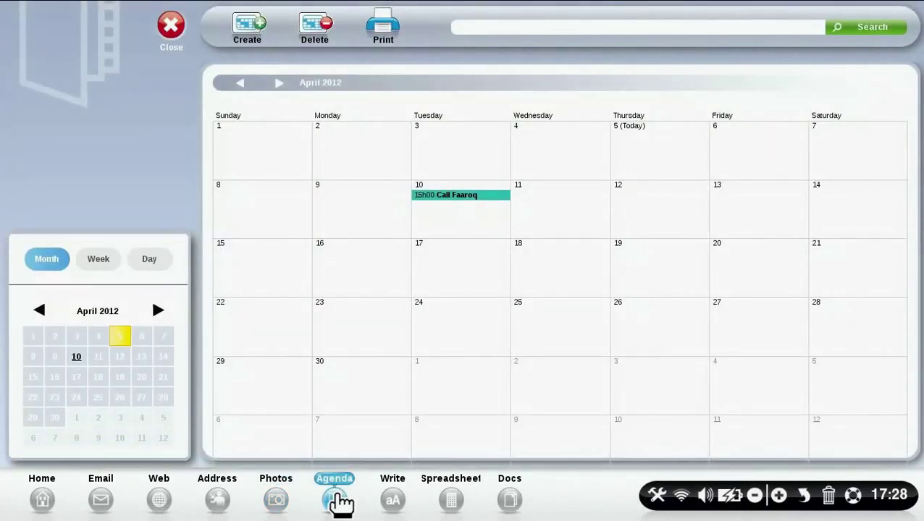
click(480, 196)
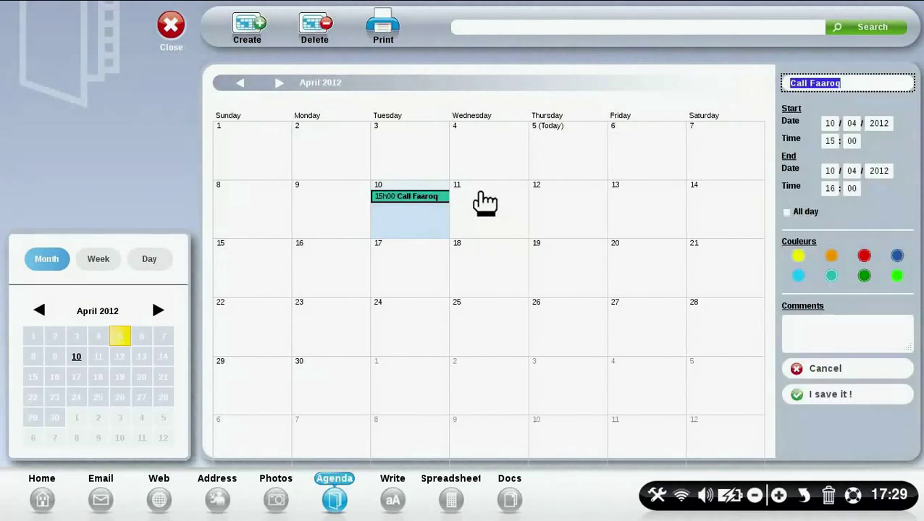
Select the letter's three company header lines and make them bold
click(395, 504)
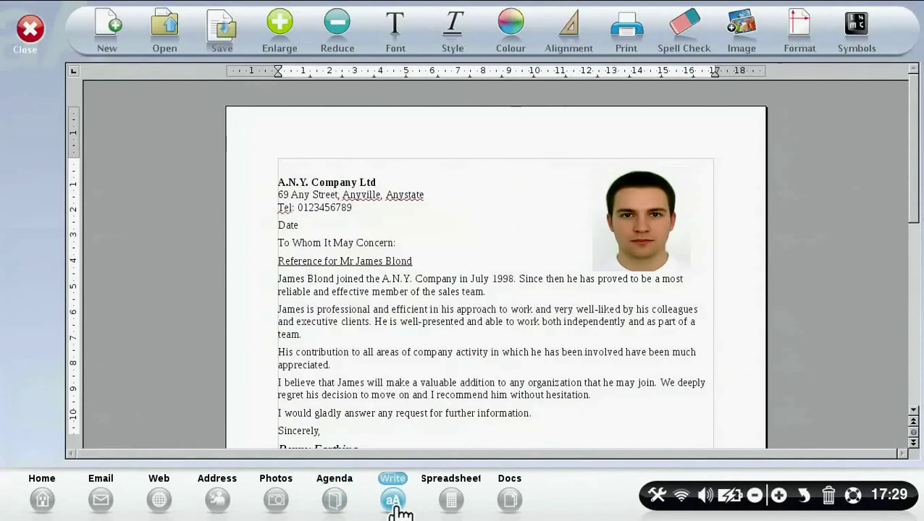
drag(385, 291, 304, 292)
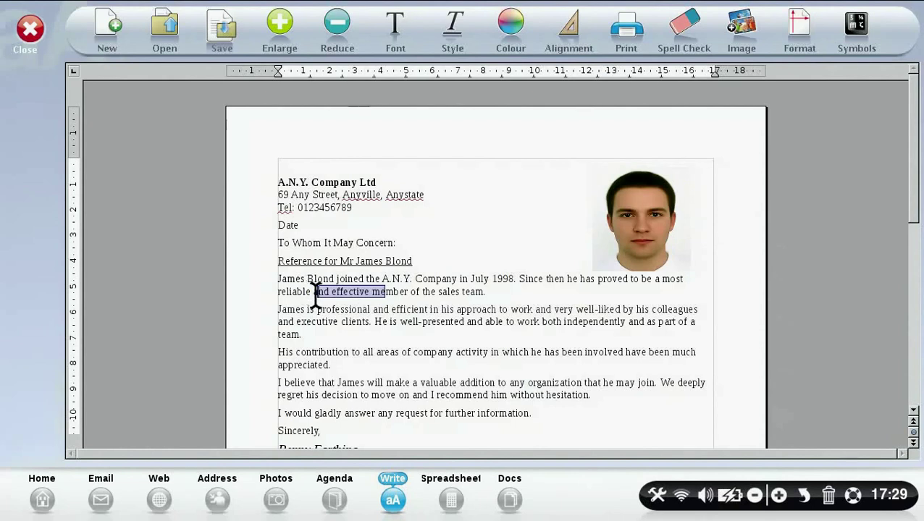
drag(353, 208, 262, 188)
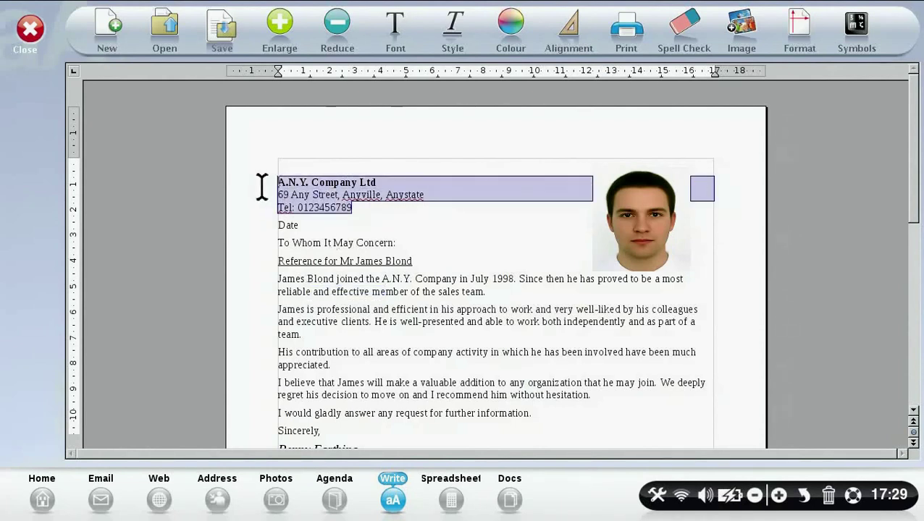
click(454, 32)
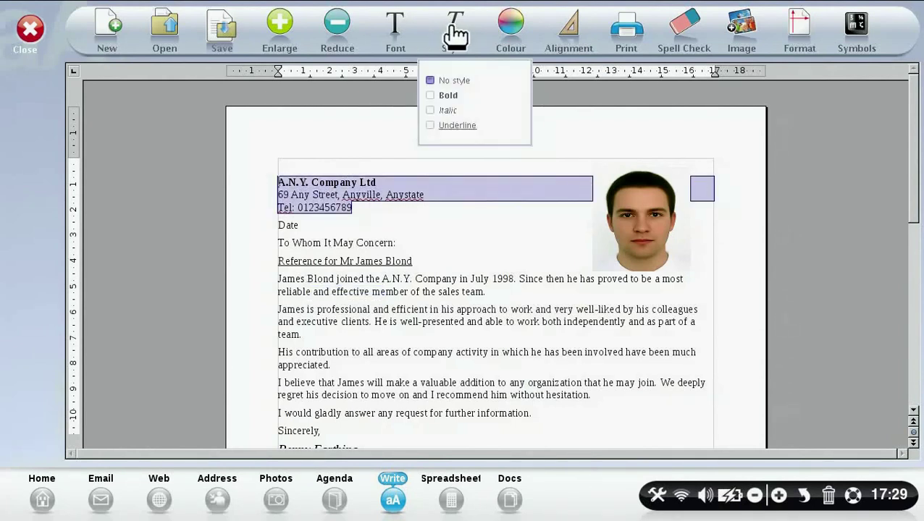
click(452, 94)
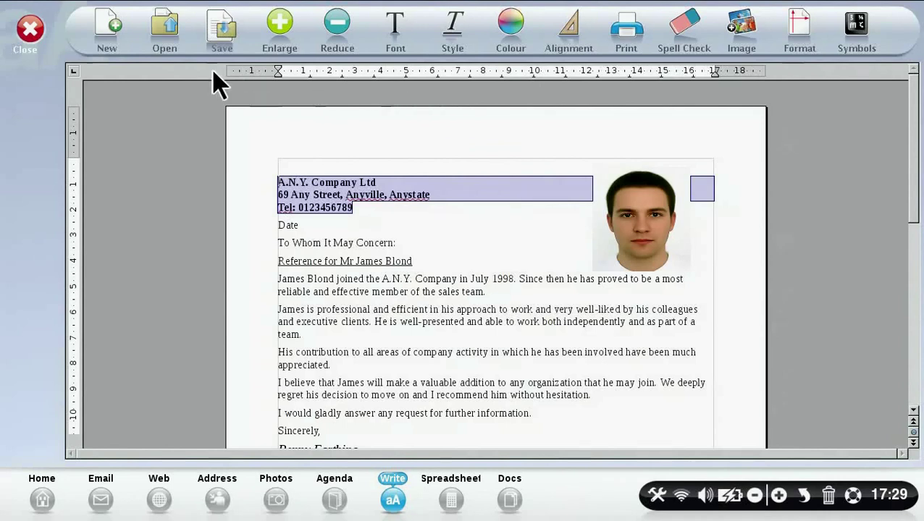
Enlarge the header lines two steps and colour them pink
click(279, 26)
click(281, 27)
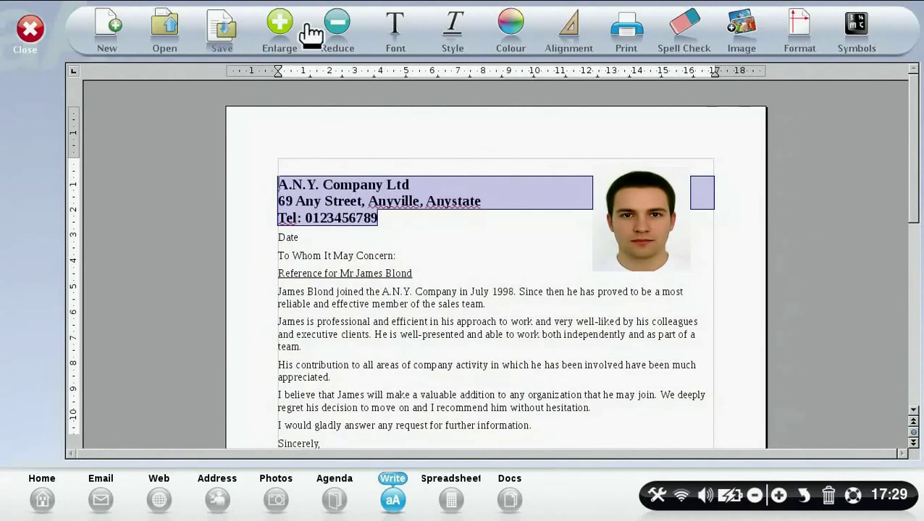
click(511, 32)
click(517, 115)
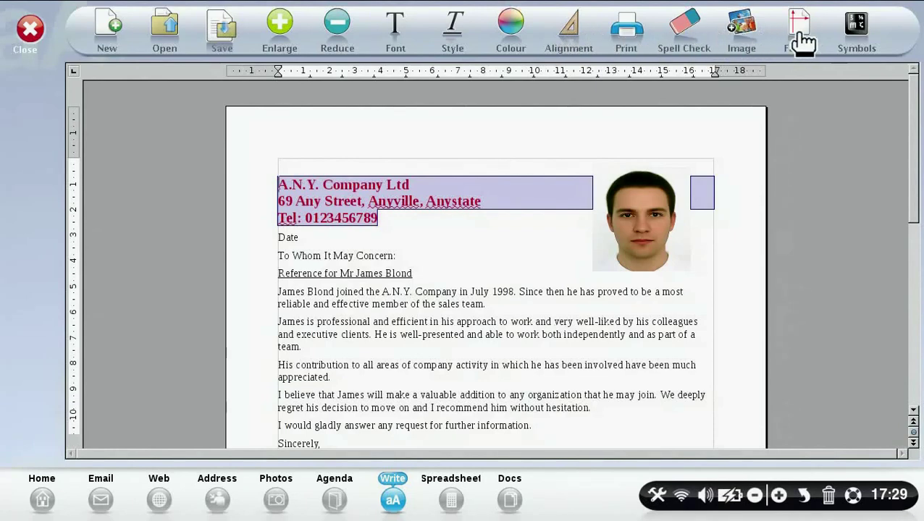
click(452, 501)
Select the barbecue-BW-cropped photo in the Pictures > Family folder for copying
click(509, 501)
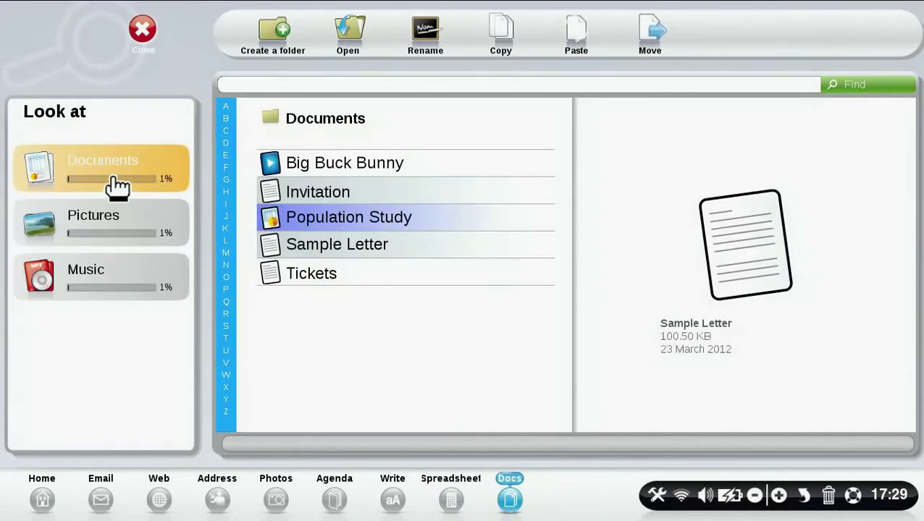
click(153, 235)
click(307, 200)
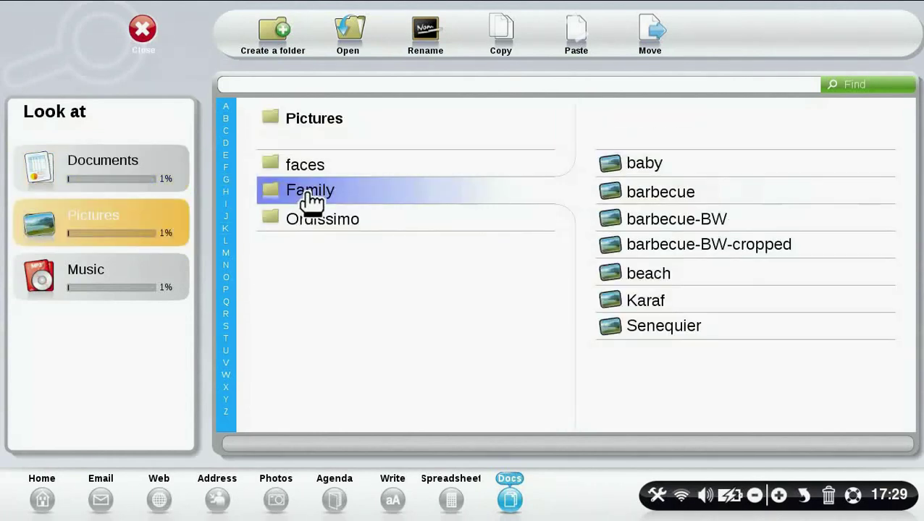
click(655, 194)
click(532, 224)
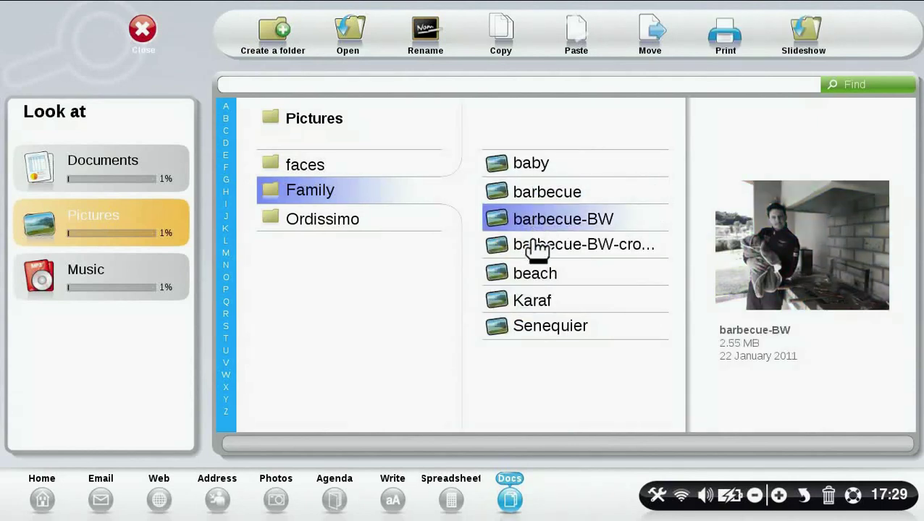
click(536, 249)
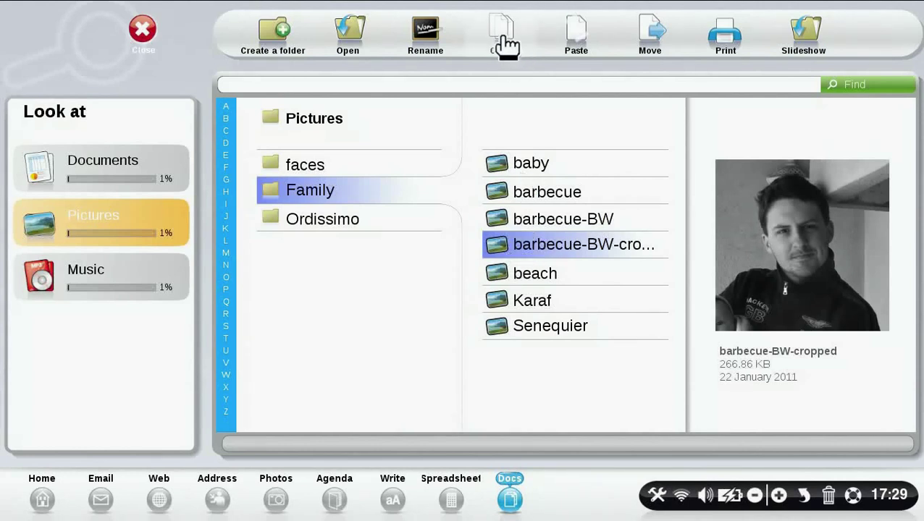
Paste the photo into the Documents folder and return to the home desktop
click(108, 185)
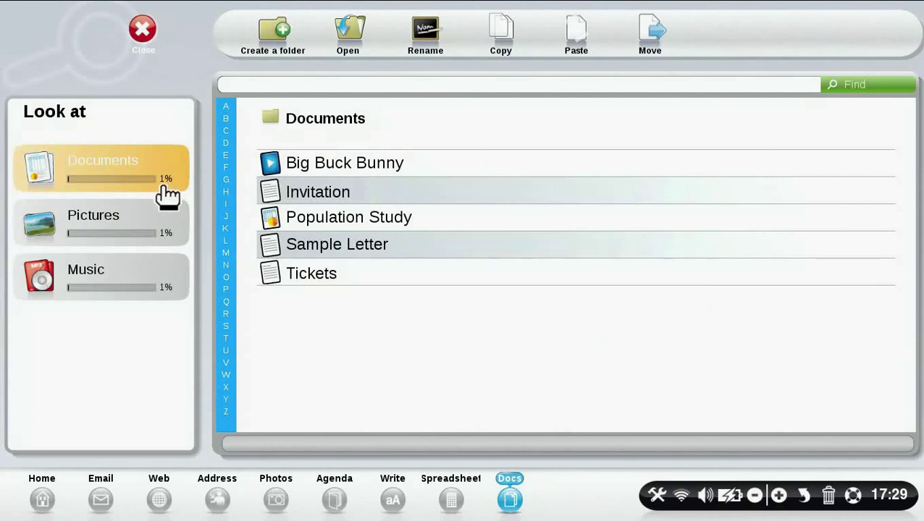
click(566, 52)
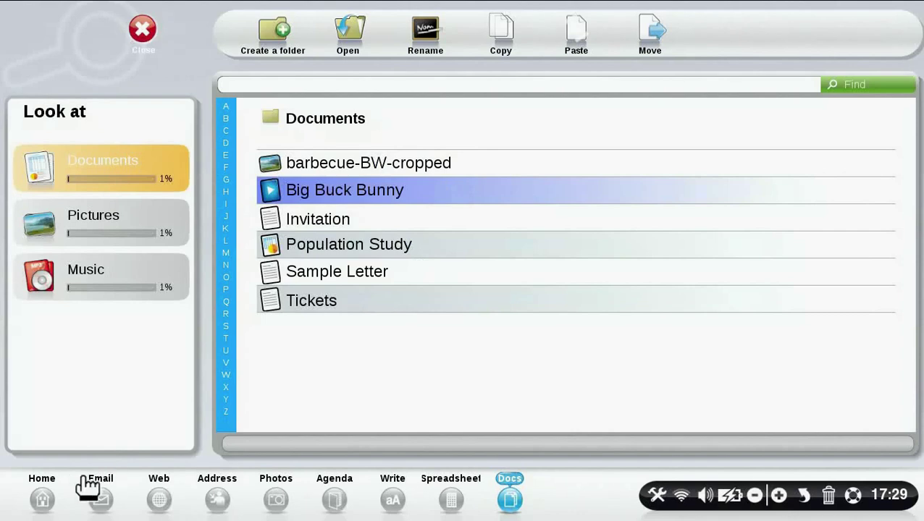
click(44, 498)
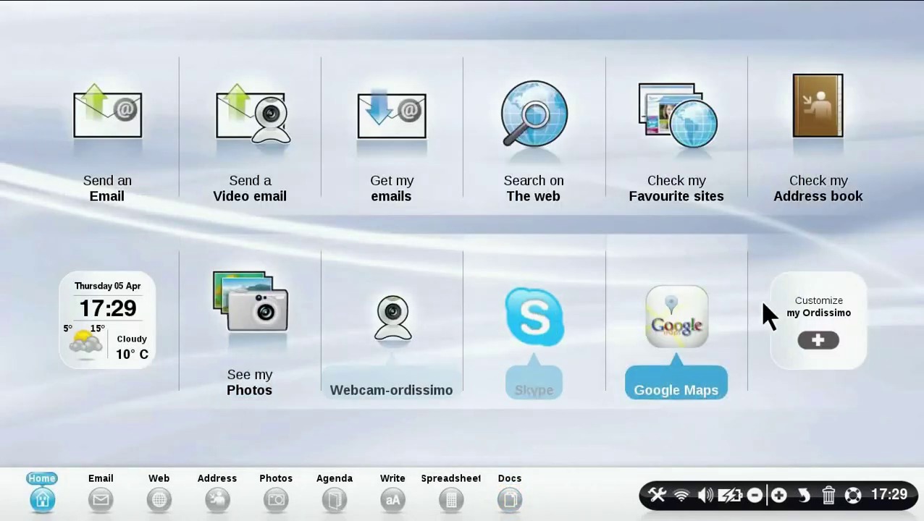
Use Customize my Ordissimo > Add application to add 'Facebook, social network' to the home desktop
click(816, 341)
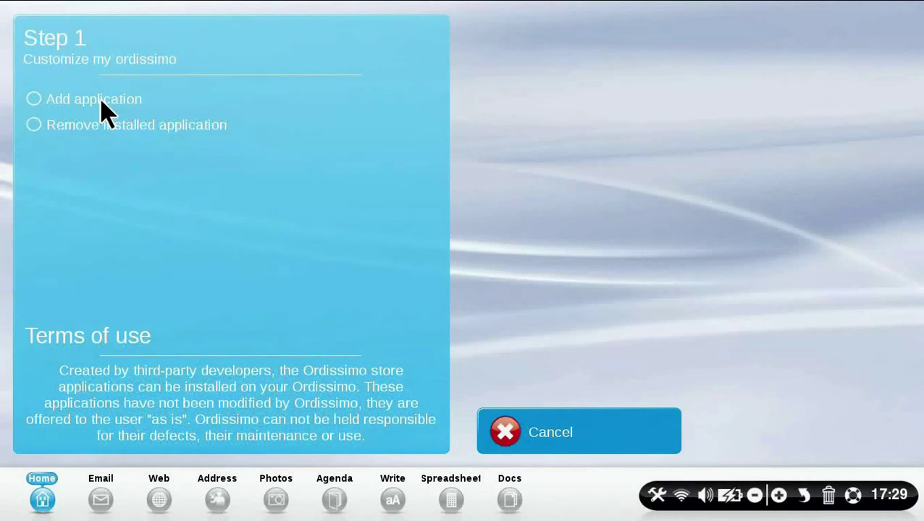
click(102, 103)
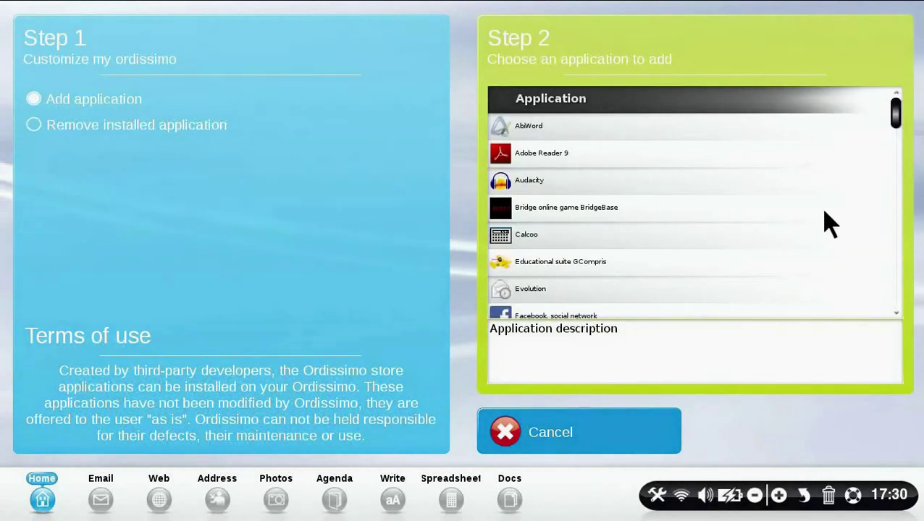
drag(901, 108, 901, 112)
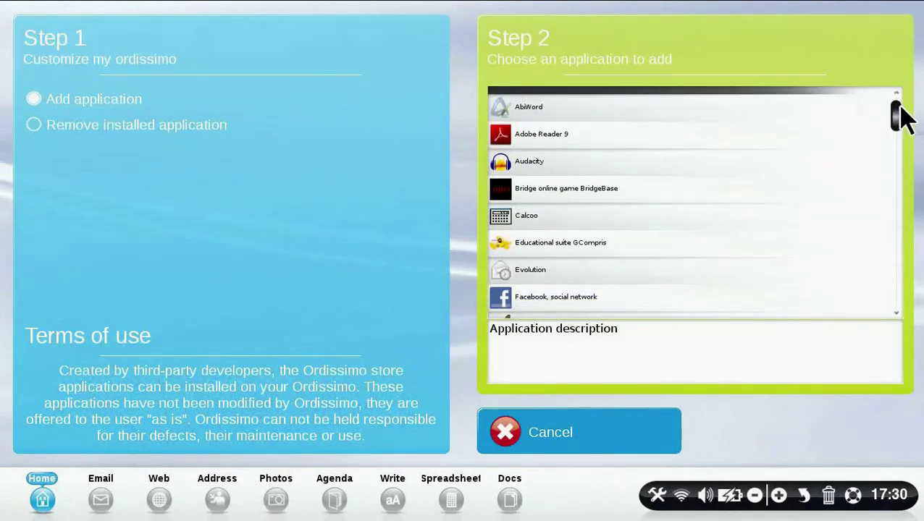
click(565, 304)
click(763, 430)
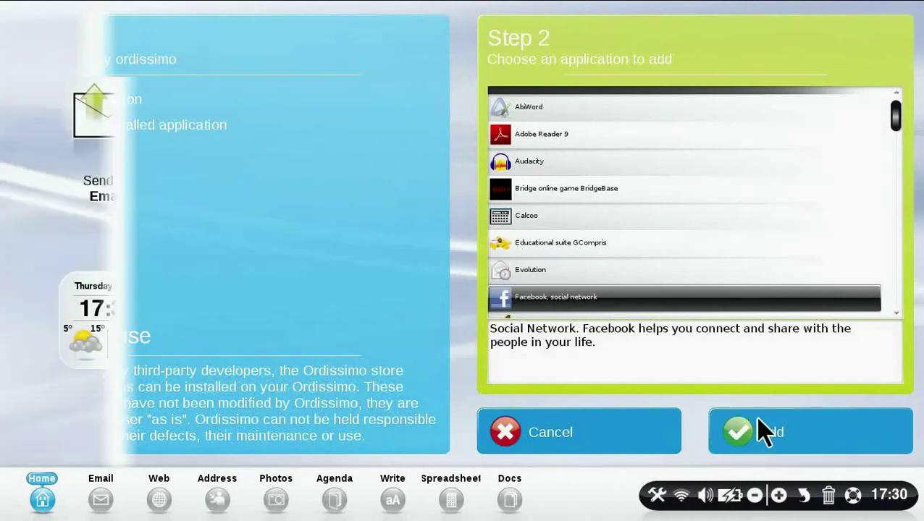